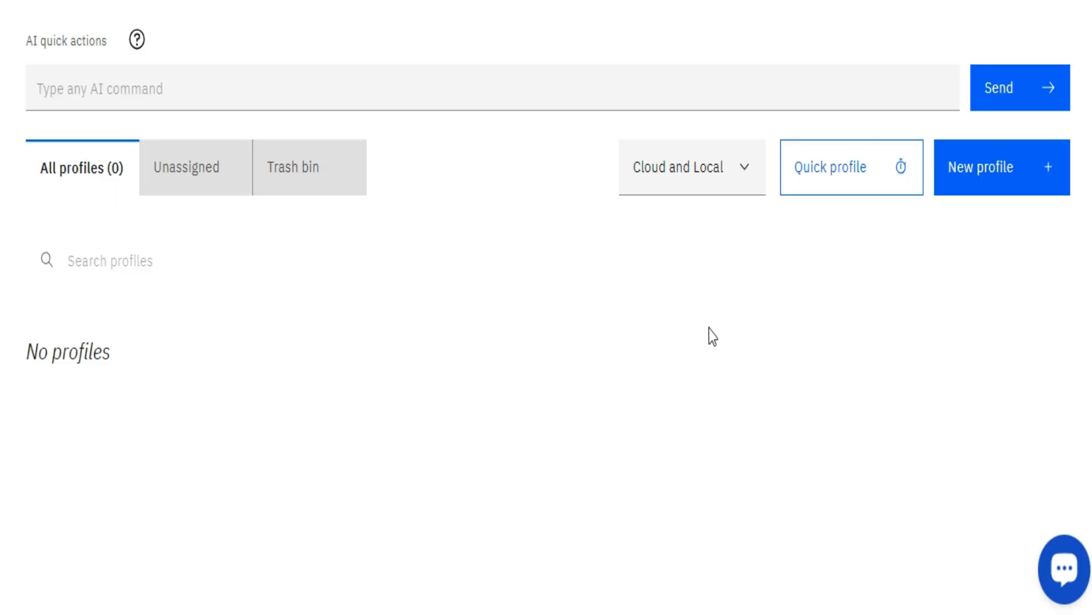
Start a new browser profile named "Facebook Account 1" with Windows as its operating system
click(980, 183)
drag(140, 213, 34, 217)
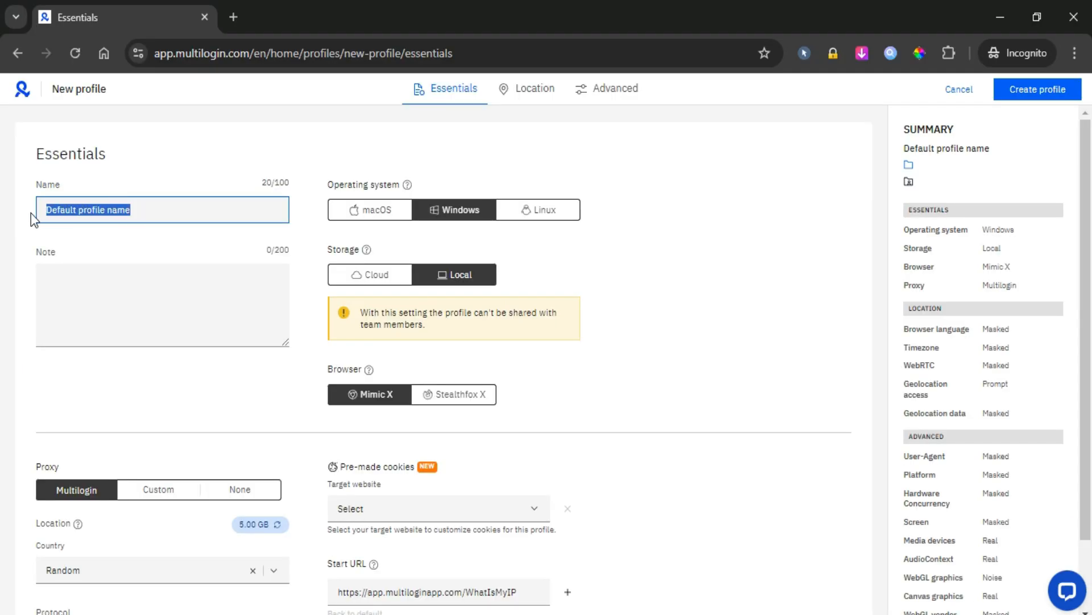
text(Facebook Account 1)
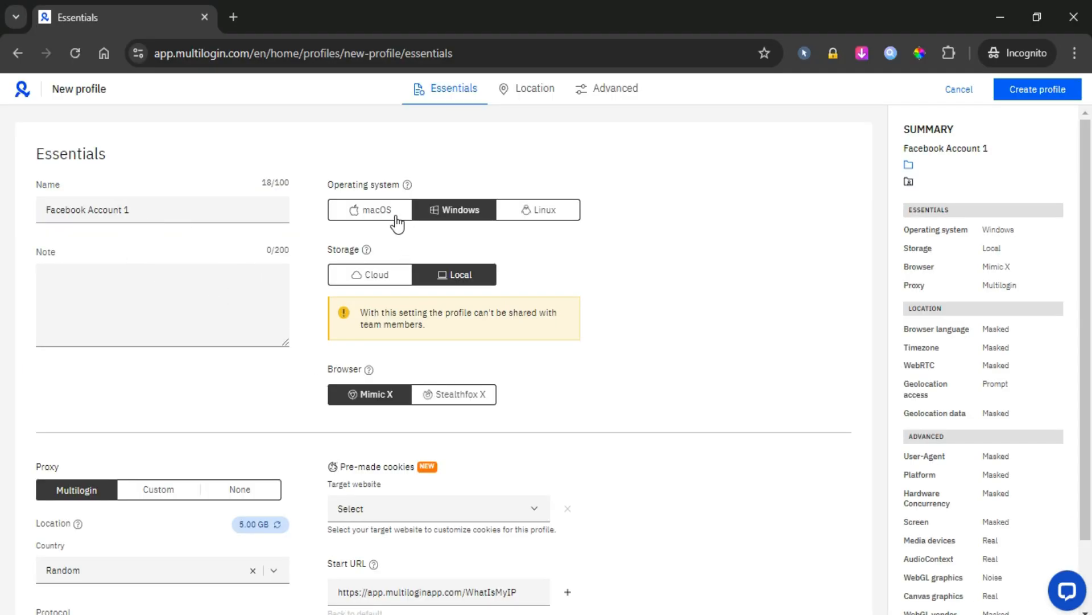
click(456, 215)
mouse_move(409, 188)
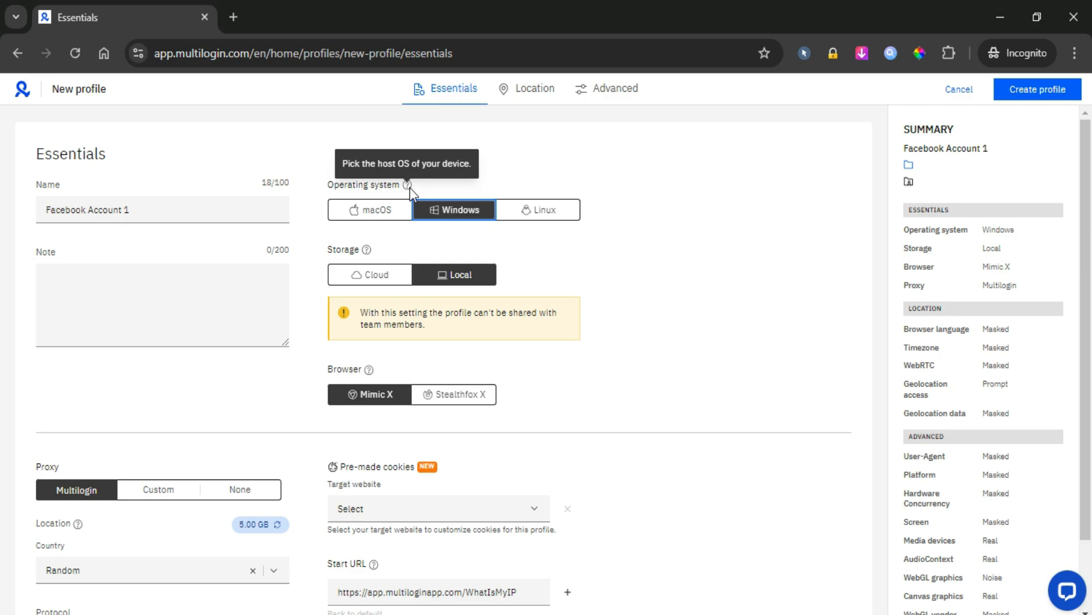
click(631, 233)
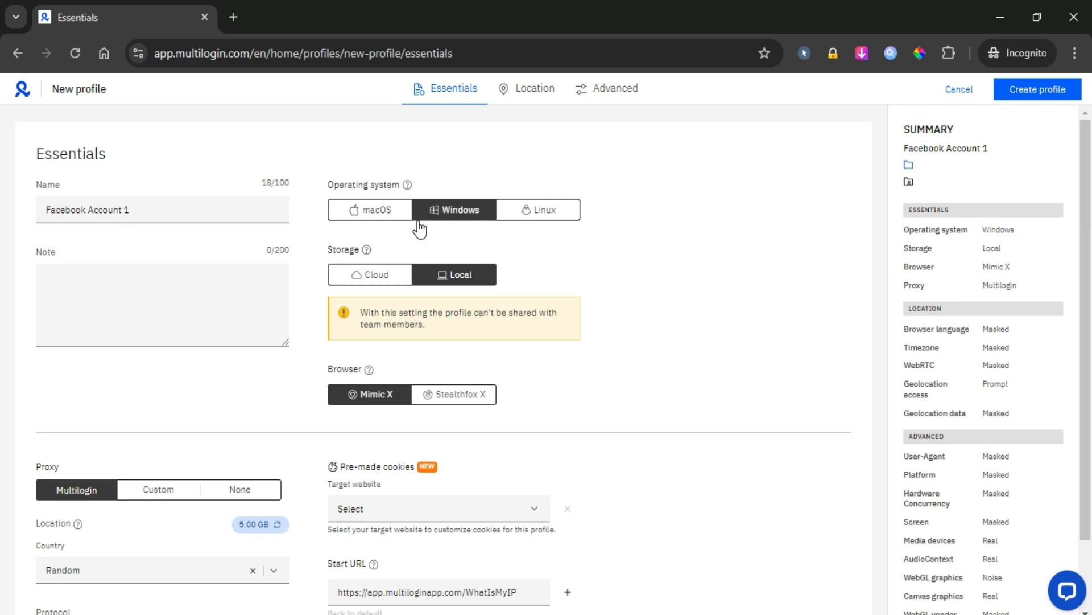
scroll(562, 246, down, 2)
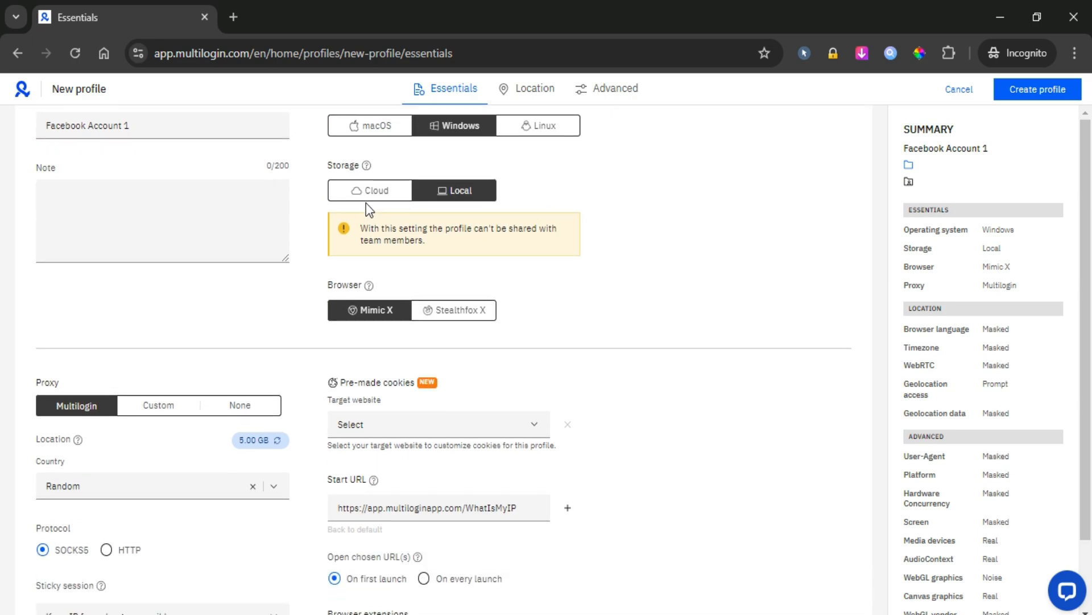
click(460, 131)
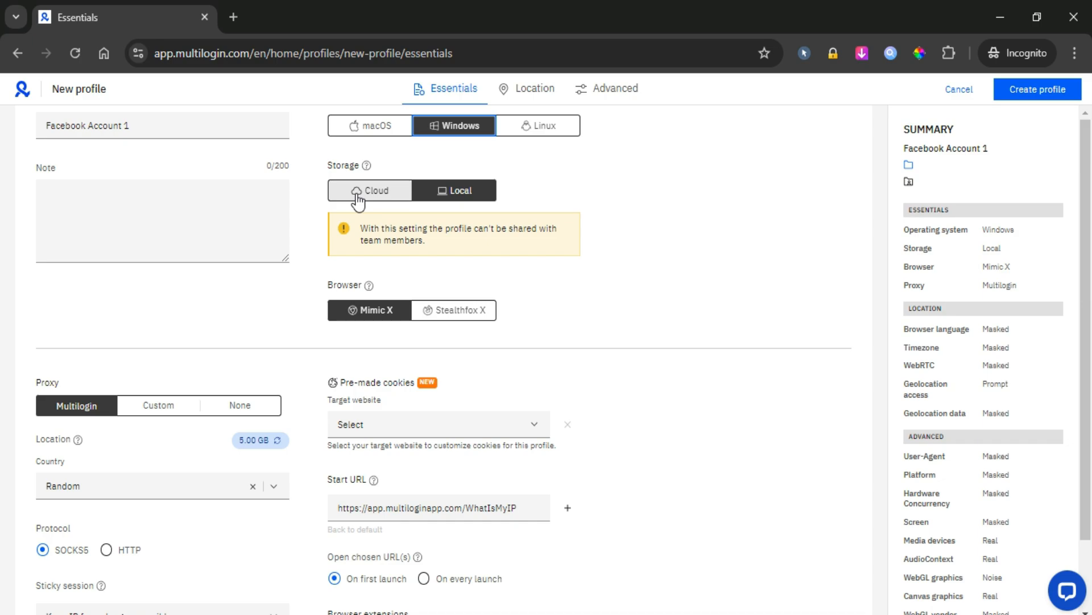
Set the profile's storage to Cloud and its browser to Stealthfox X
click(462, 193)
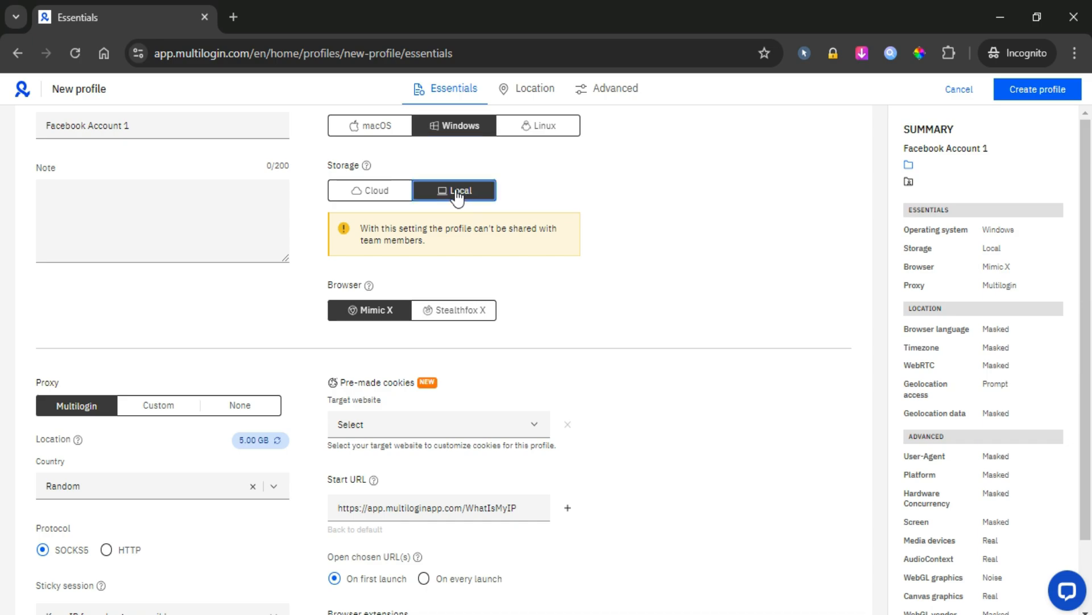
click(375, 193)
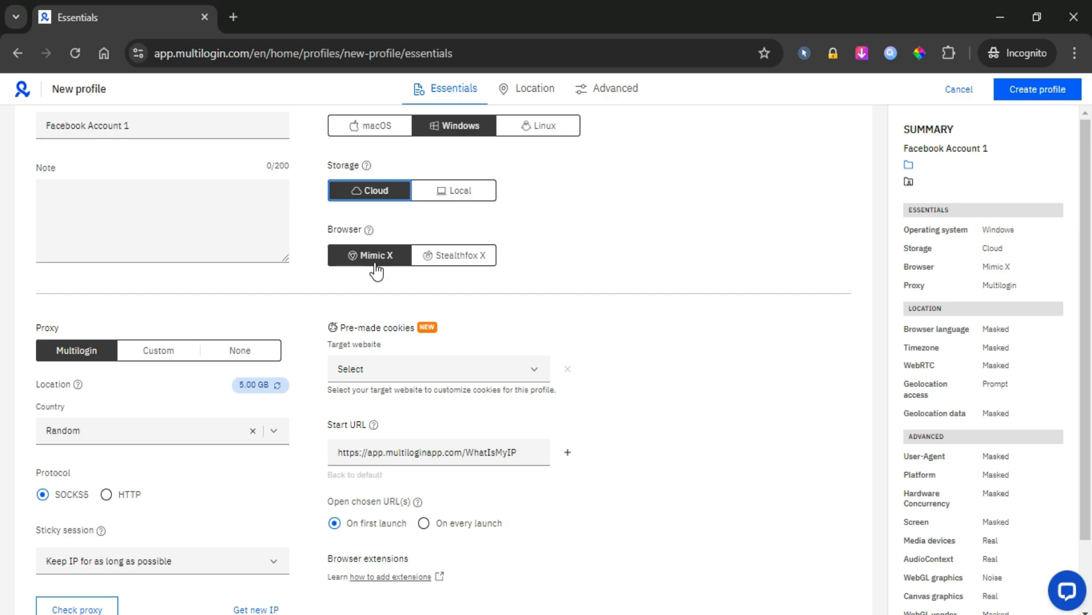
click(442, 262)
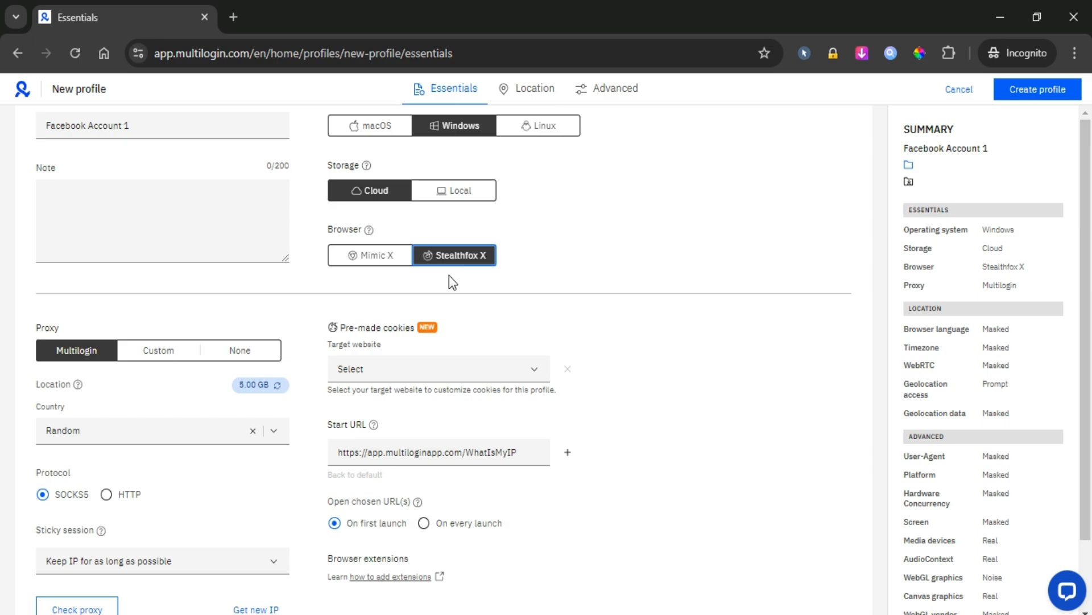
Choose the Multilogin proxy for the profile and look at the proxy traffic information
scroll(449, 272, down, 1)
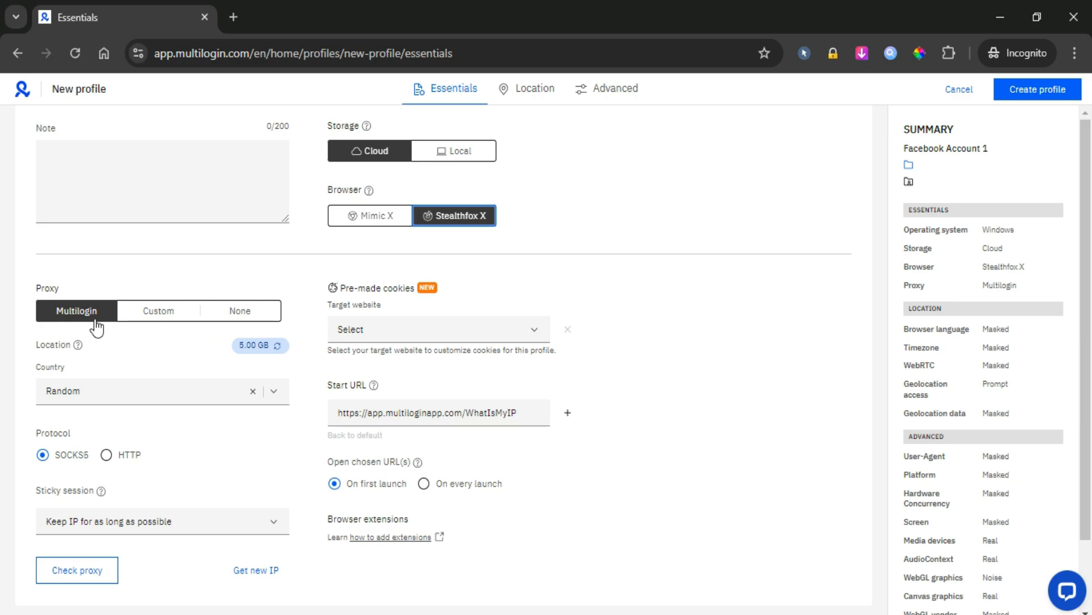
click(194, 310)
click(90, 326)
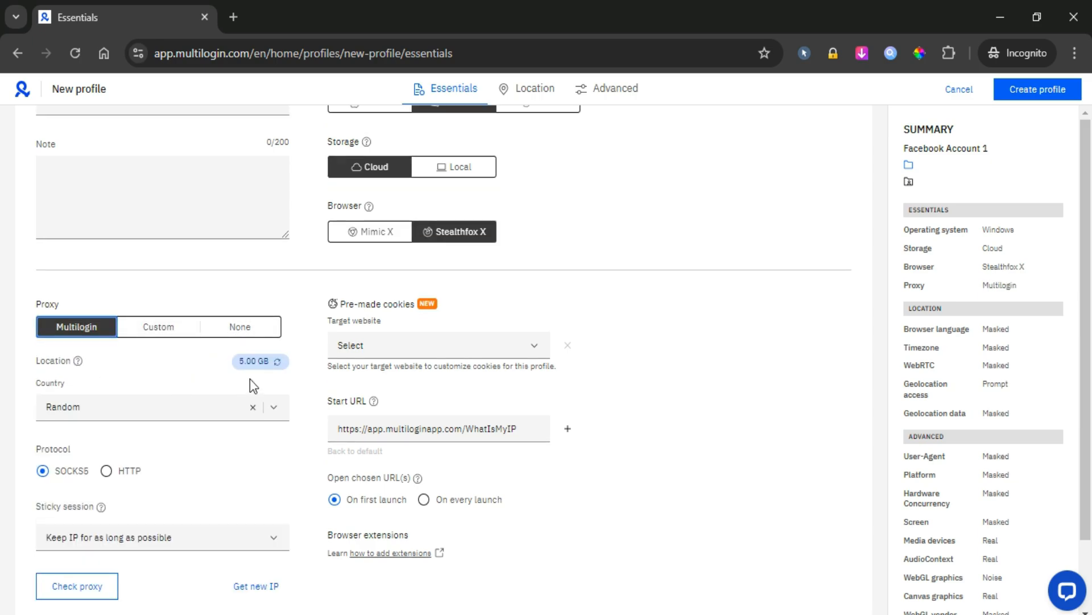
mouse_move(251, 363)
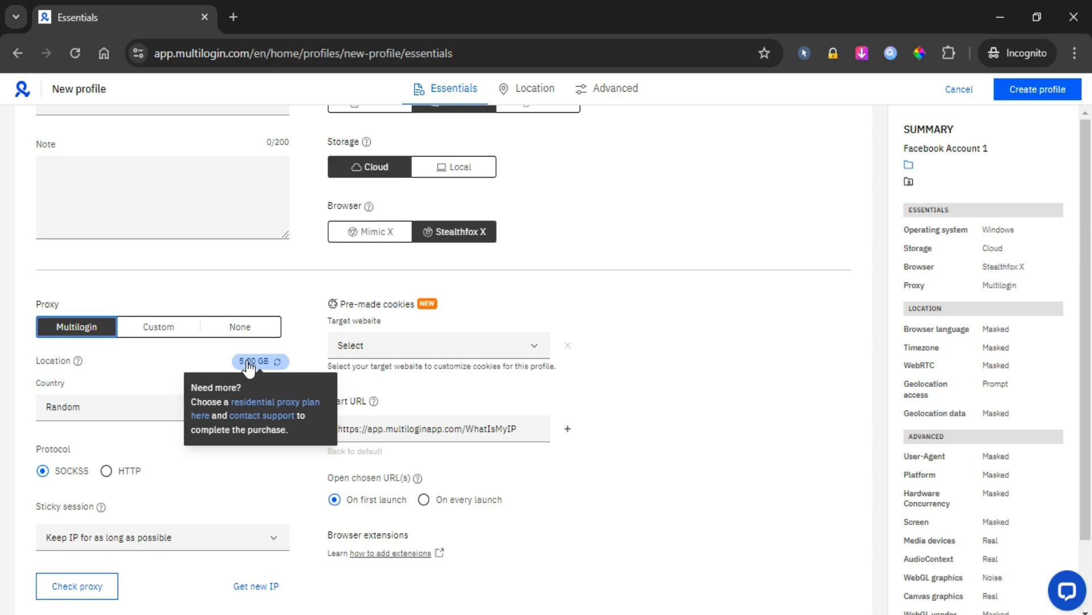
Set the proxy location to United States with the region Alaska, and try to pick a city
click(224, 408)
click(90, 477)
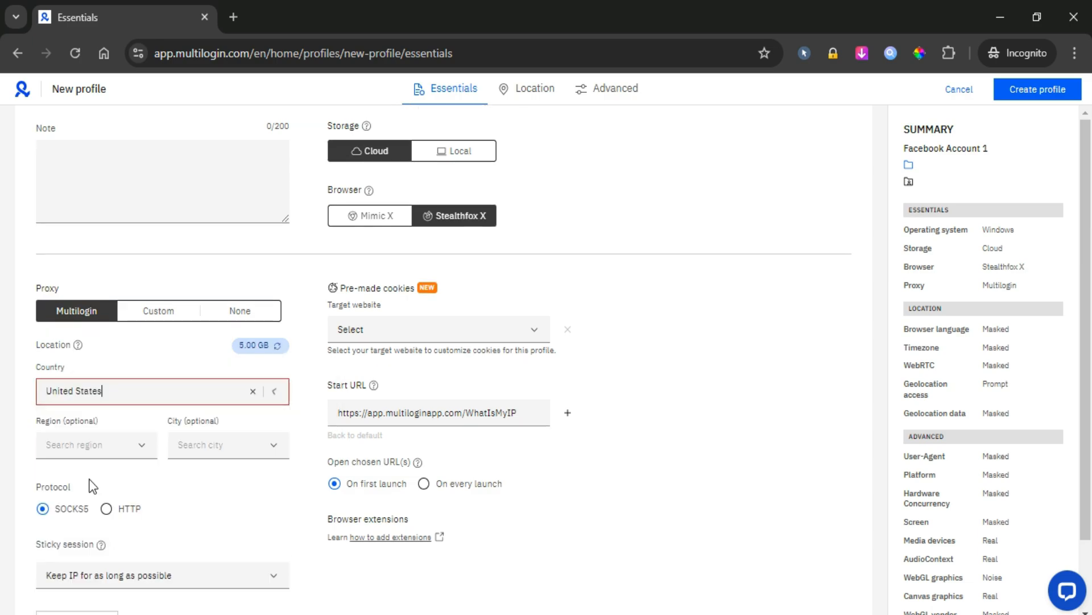
click(126, 447)
click(101, 494)
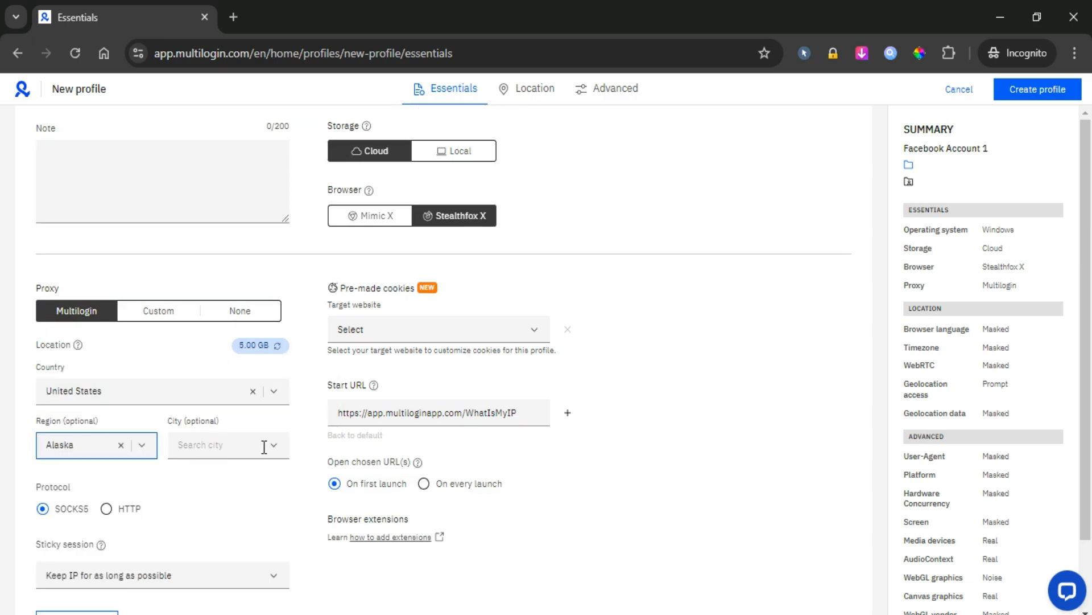
click(249, 453)
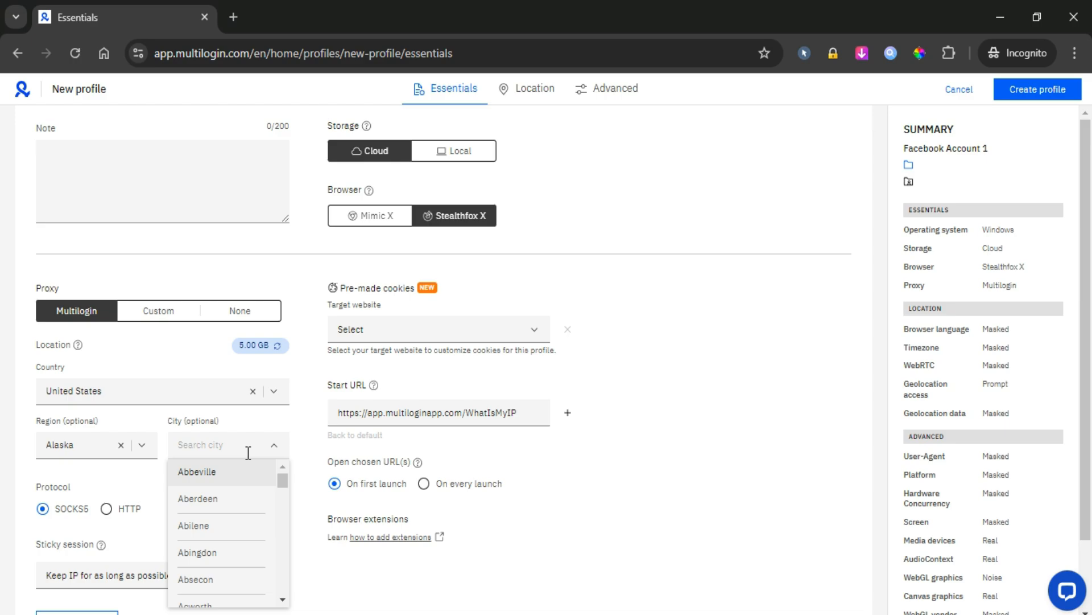
click(214, 497)
Choose "Keep IP for as long as possible" for the proxy's sticky session
scroll(265, 492, down, 2)
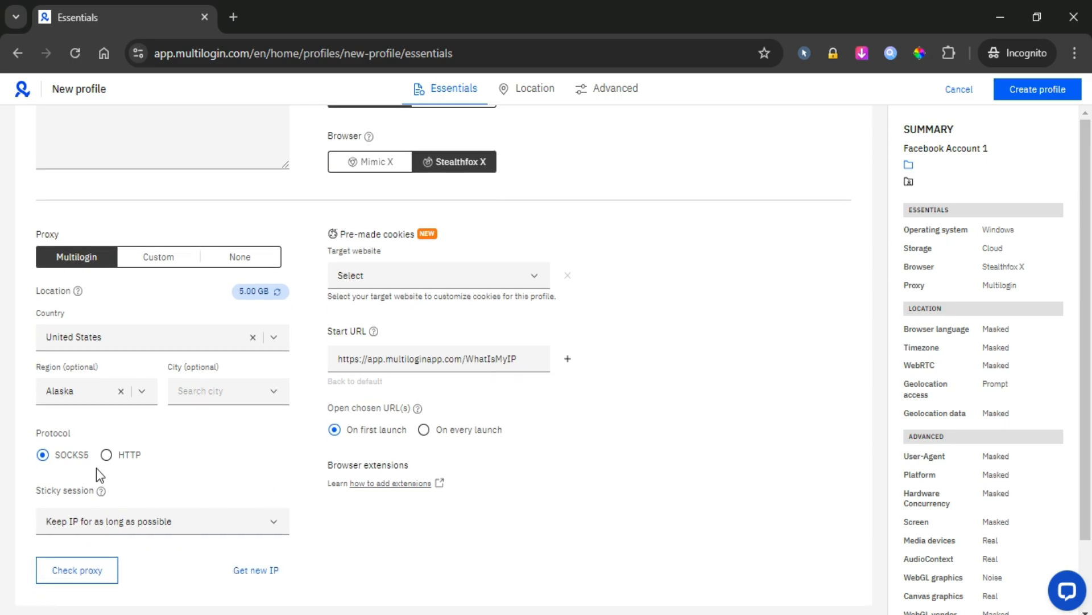
click(159, 526)
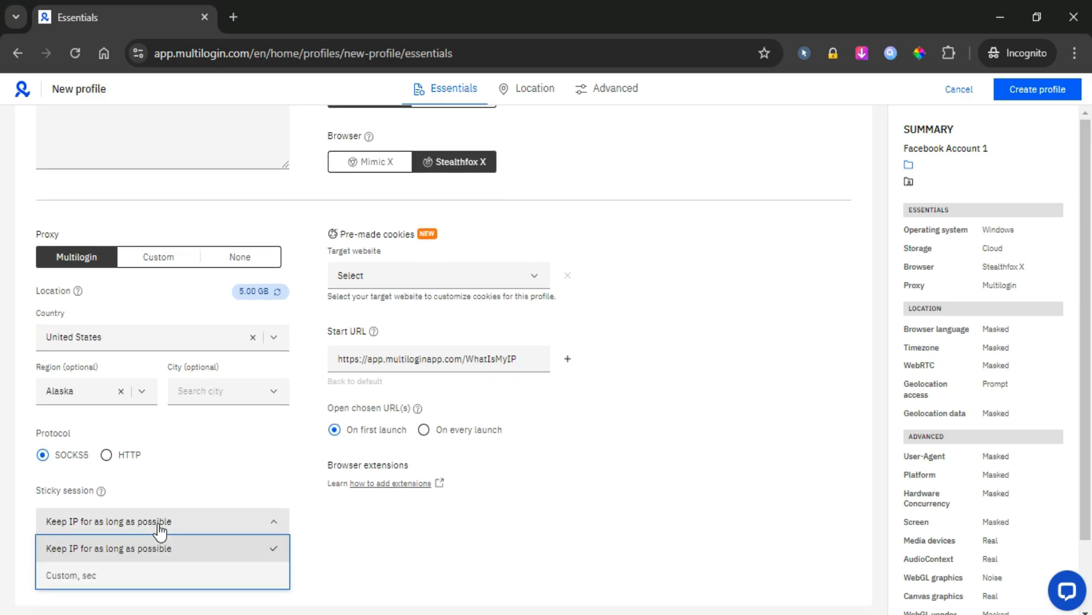
click(121, 546)
click(108, 566)
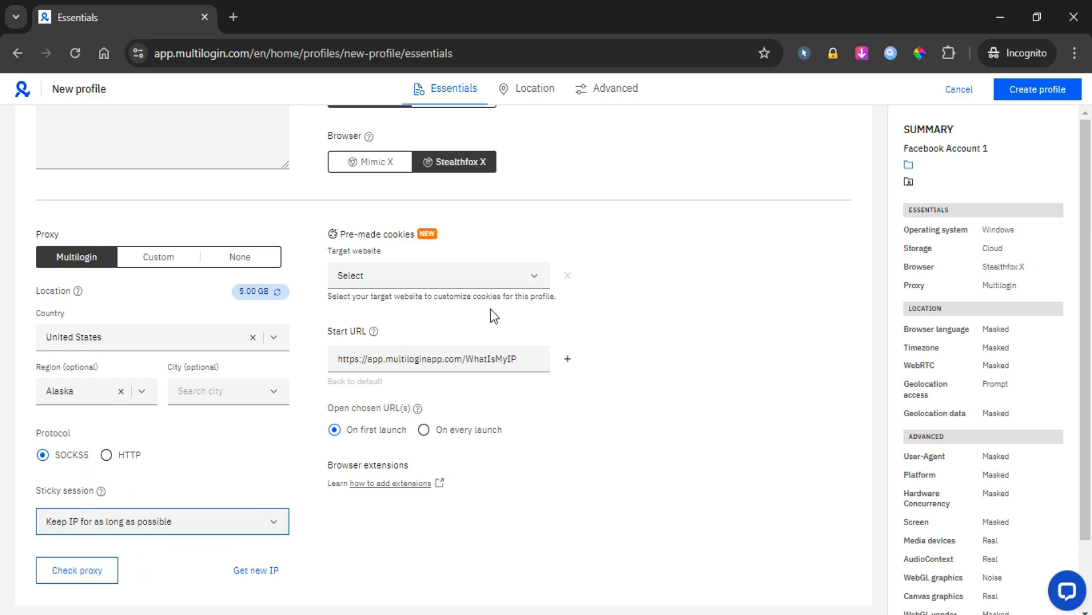
Switch the profile's timezone, browser languages and WebRTC location settings to Custom
click(530, 100)
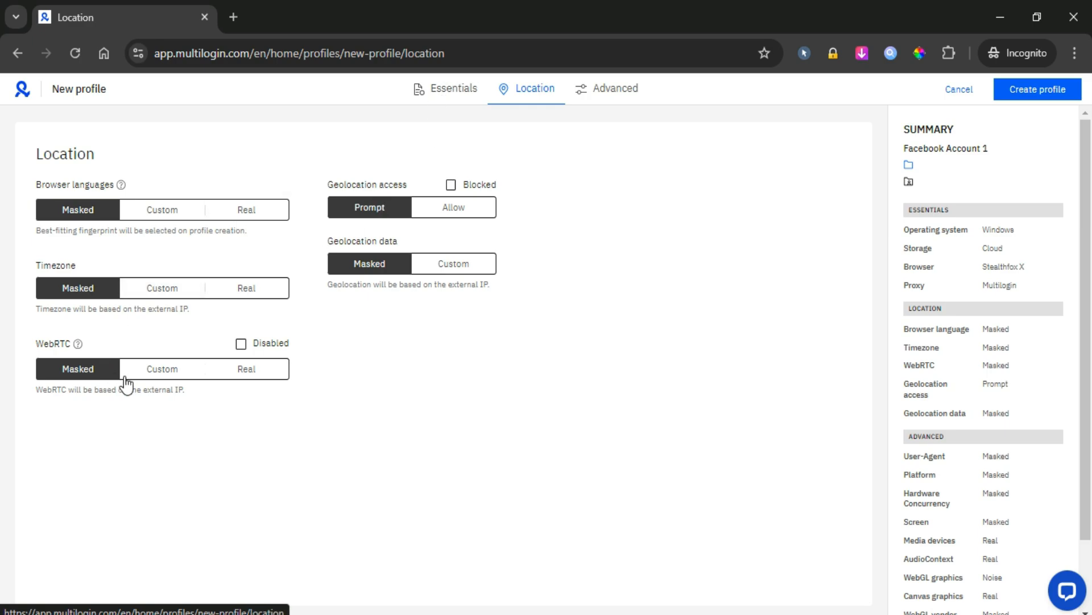
click(164, 295)
click(160, 215)
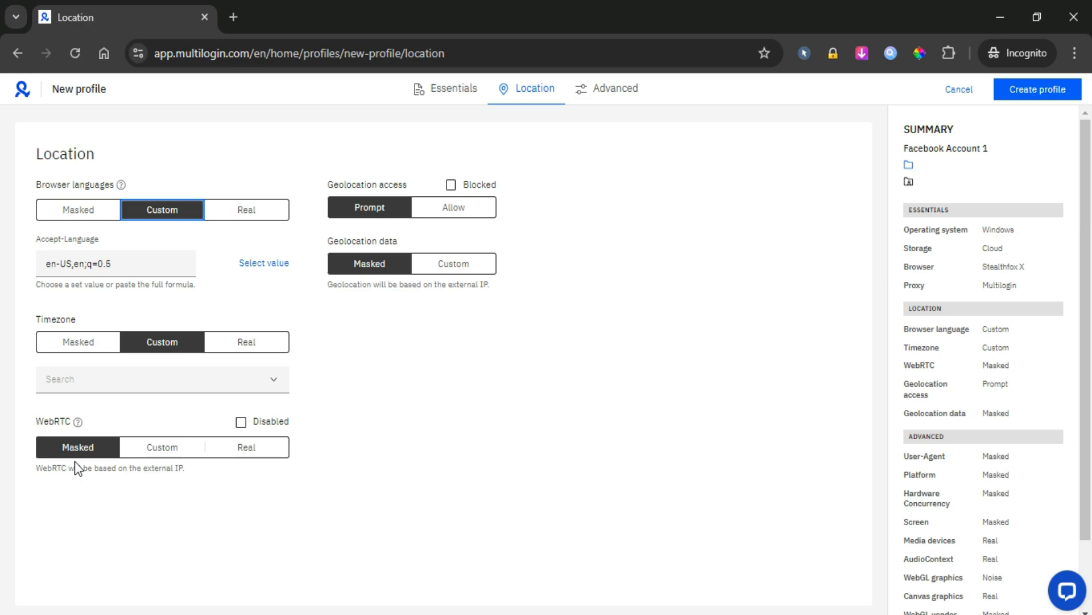
click(147, 455)
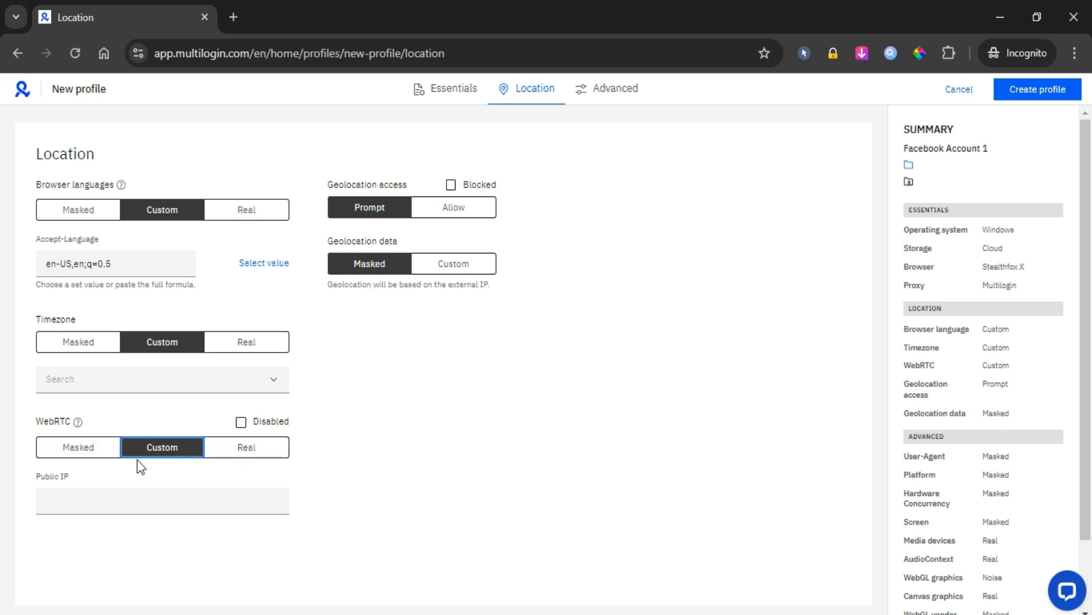
Try Allow for geolocation access and Custom for geolocation data, returning them to Prompt and Masked
click(442, 210)
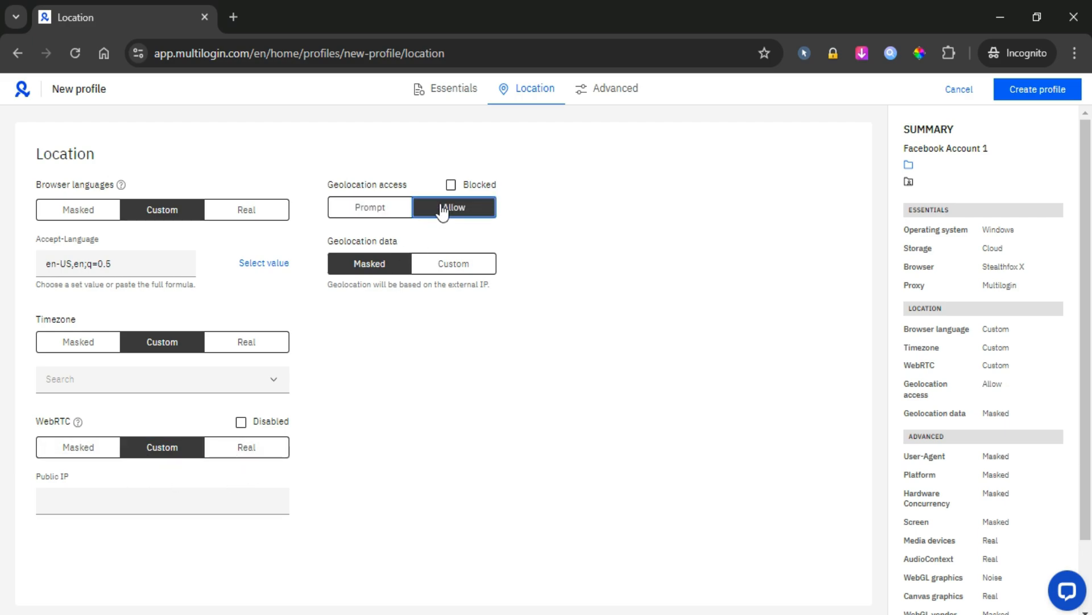
click(369, 214)
click(435, 270)
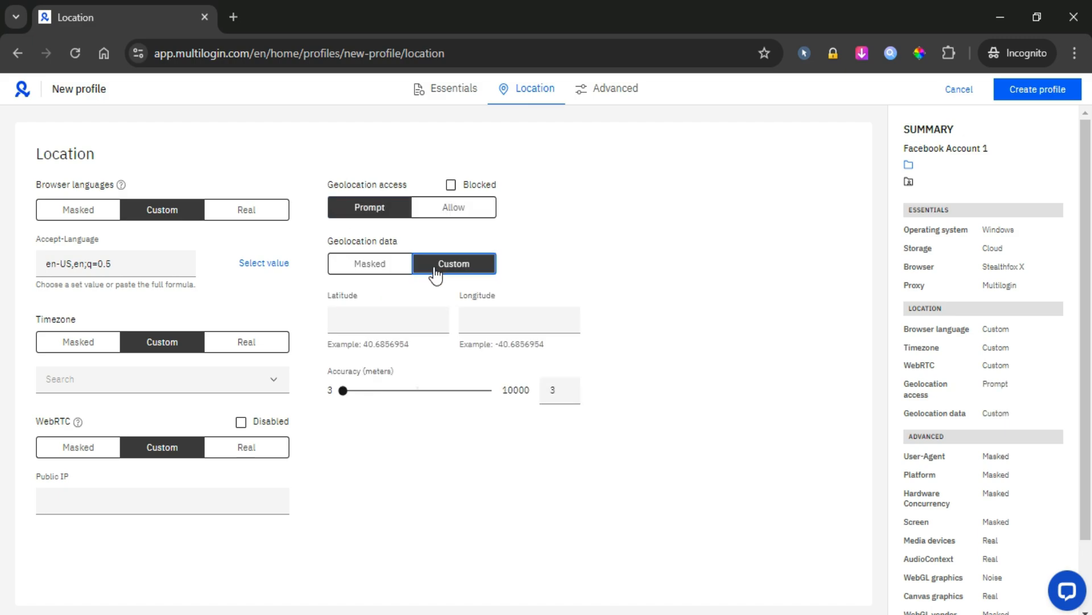
click(390, 272)
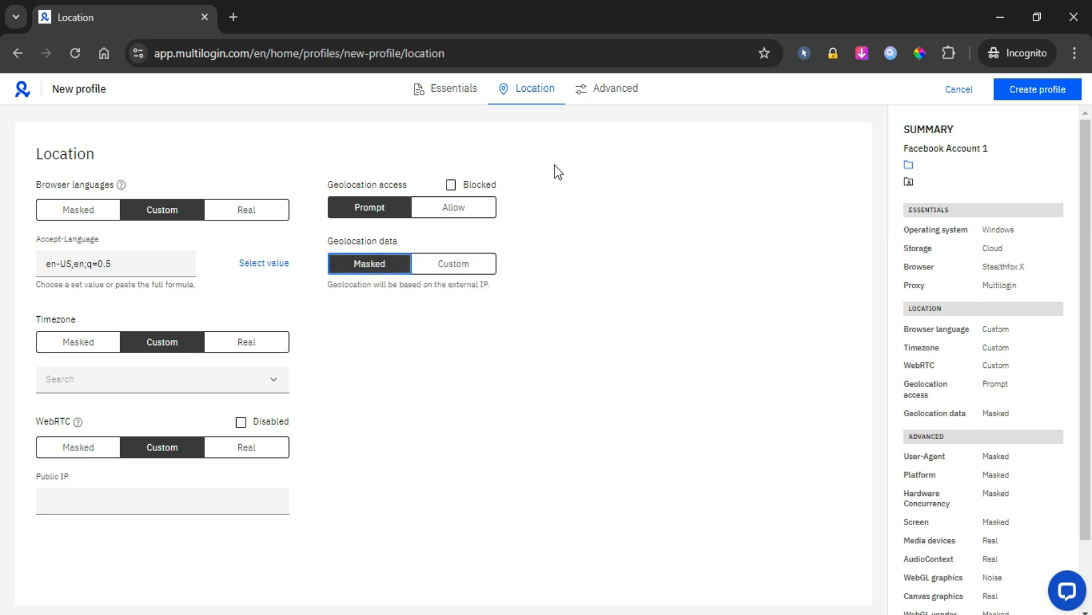
In the advanced settings, set a custom screen resolution of 1440x900
click(594, 91)
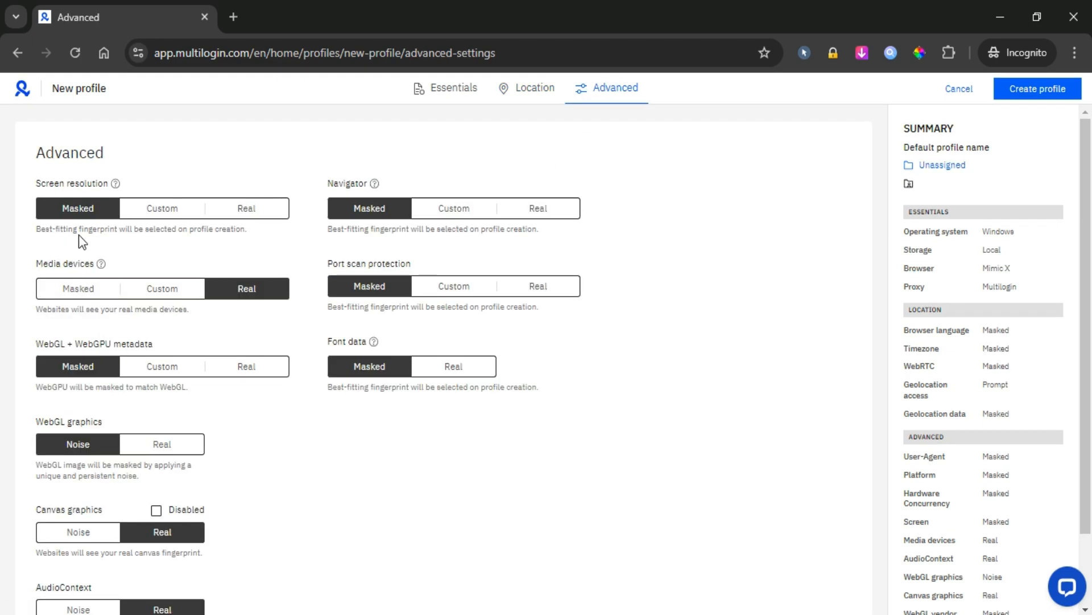
click(159, 213)
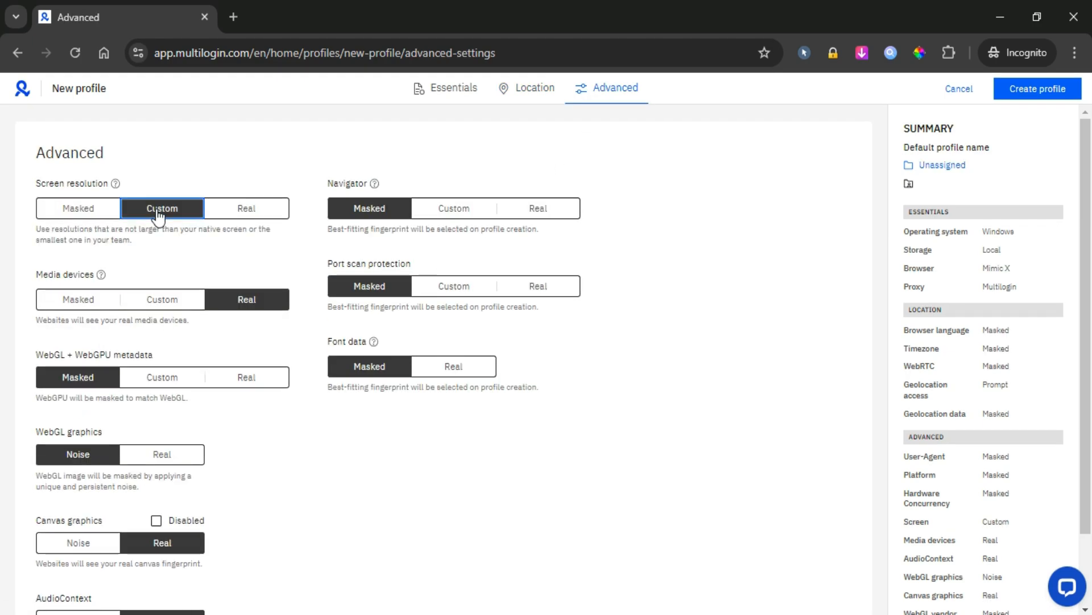
click(223, 279)
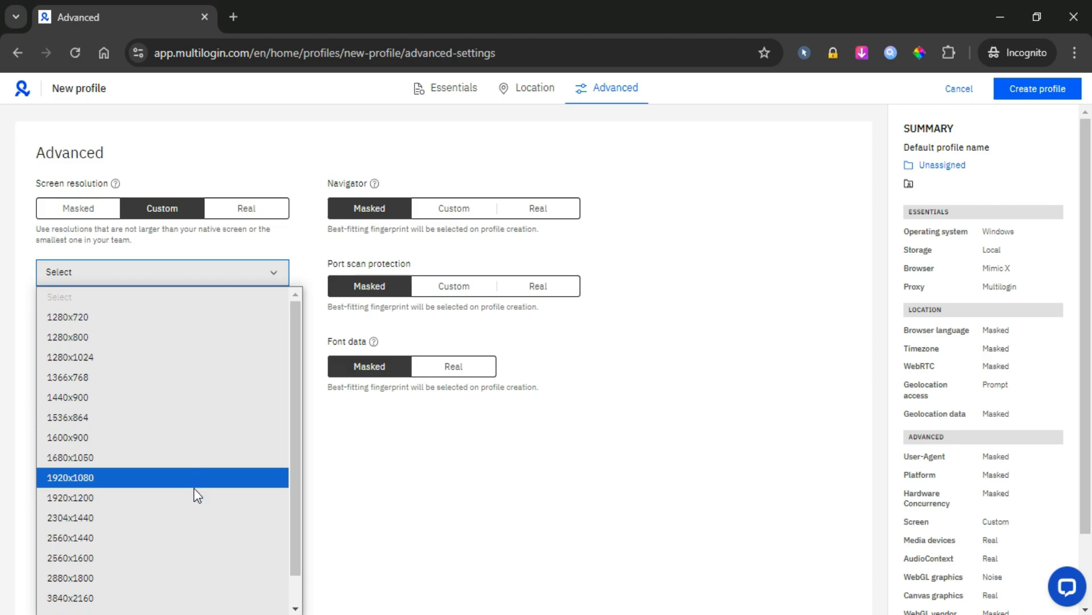
scroll(162, 364, down, 1)
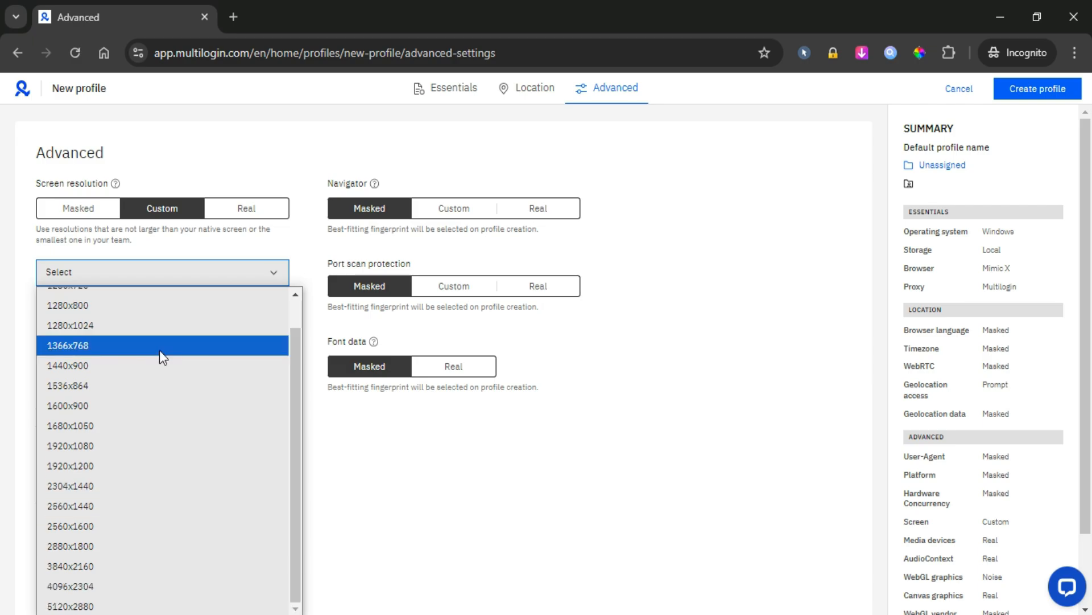
click(162, 351)
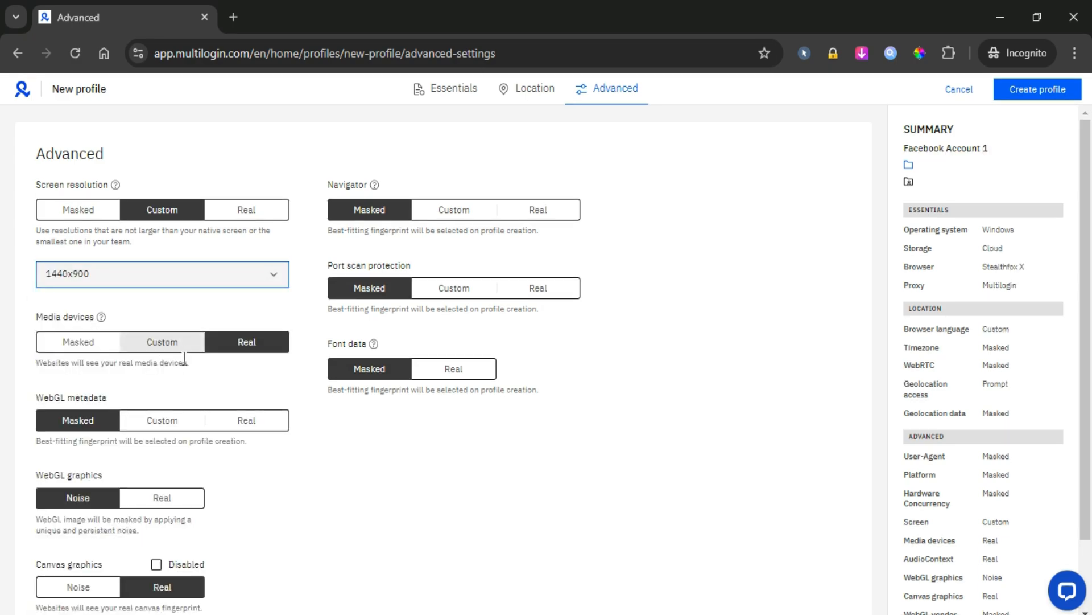
Set media devices to Custom with 1 video input, 2 audio inputs and 2 audio outputs
scroll(184, 357, down, 1)
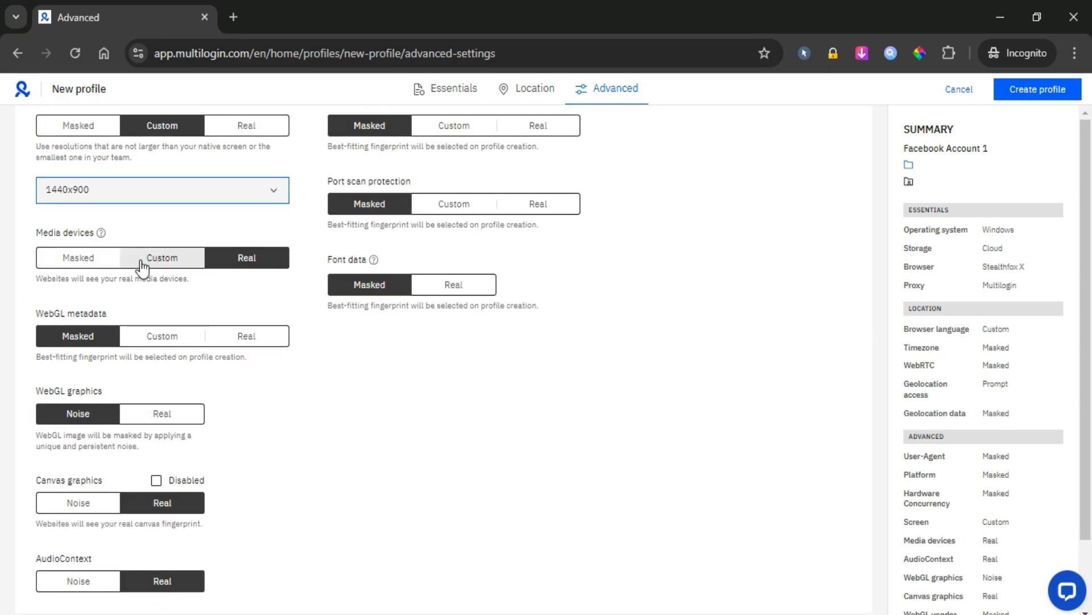
click(170, 265)
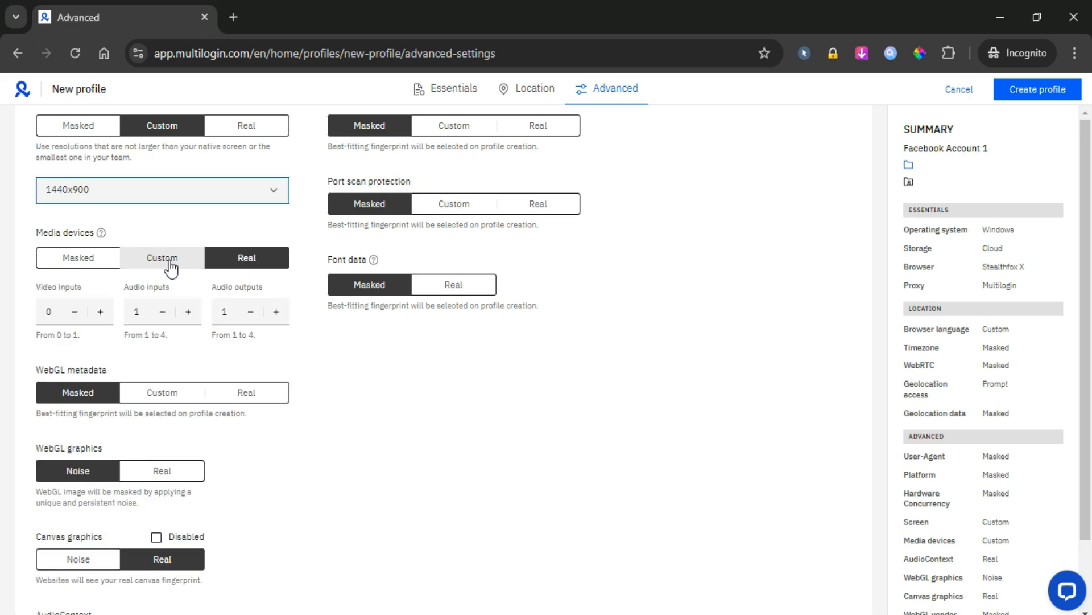
click(99, 315)
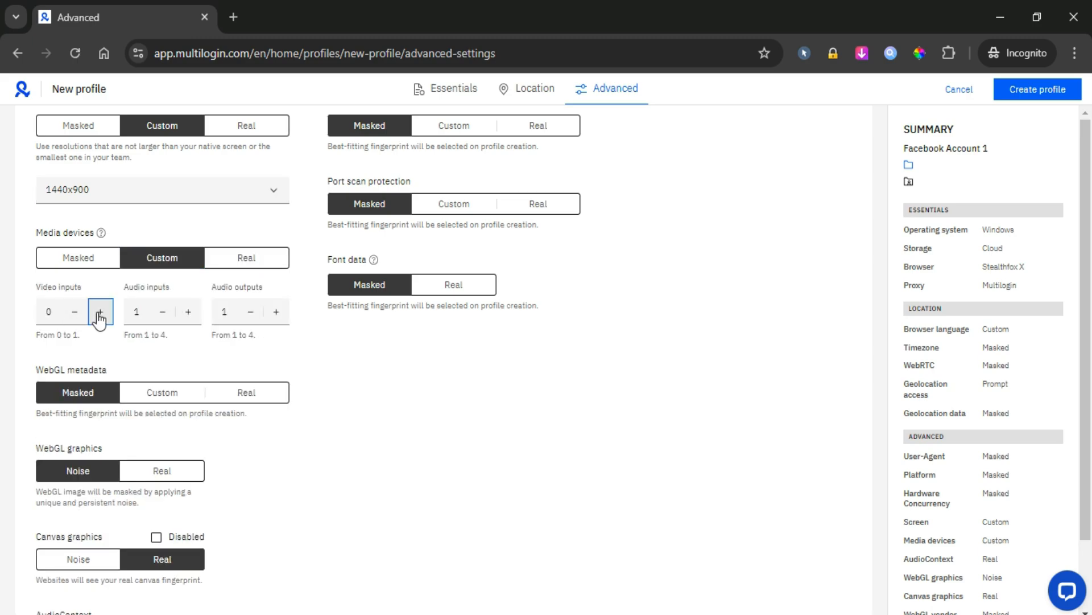
click(188, 318)
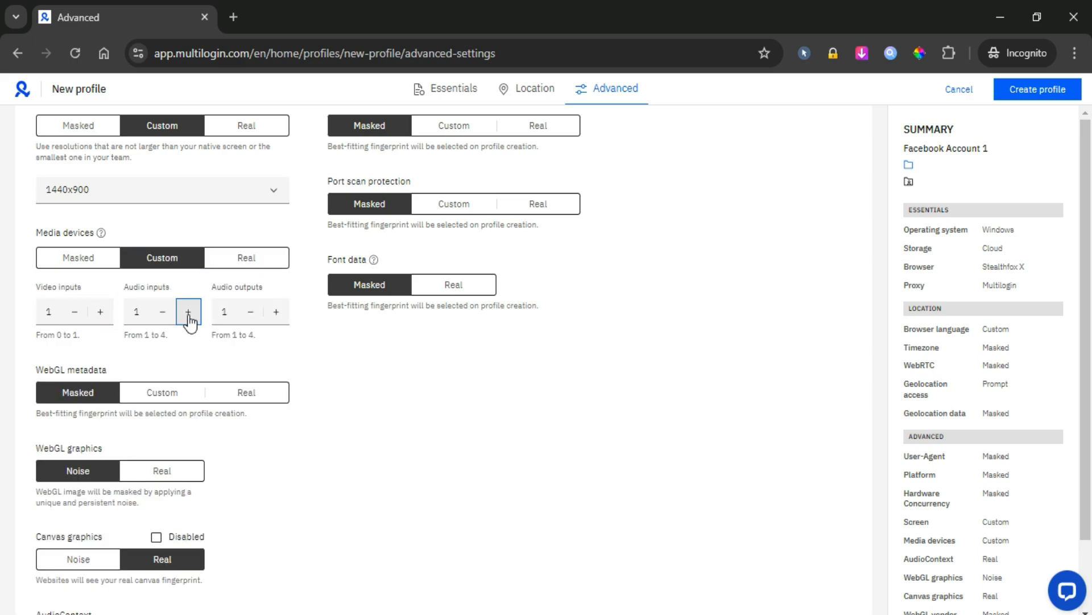
click(279, 316)
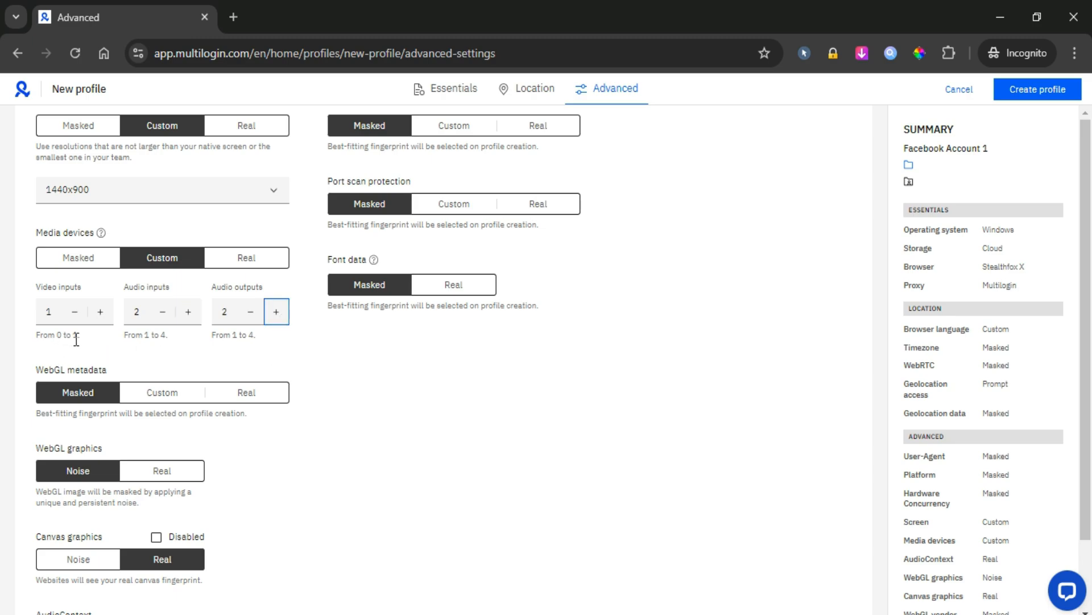
scroll(192, 349, down, 1)
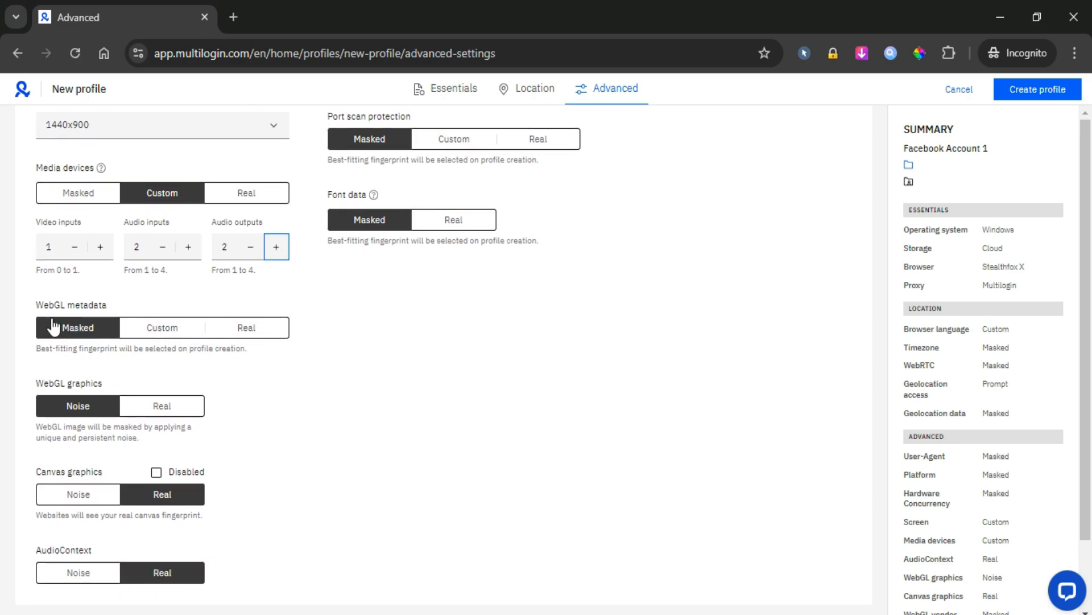
Try Custom and Real for WebGL metadata and Real for WebGL graphics, returning them to Masked and Noise
click(160, 333)
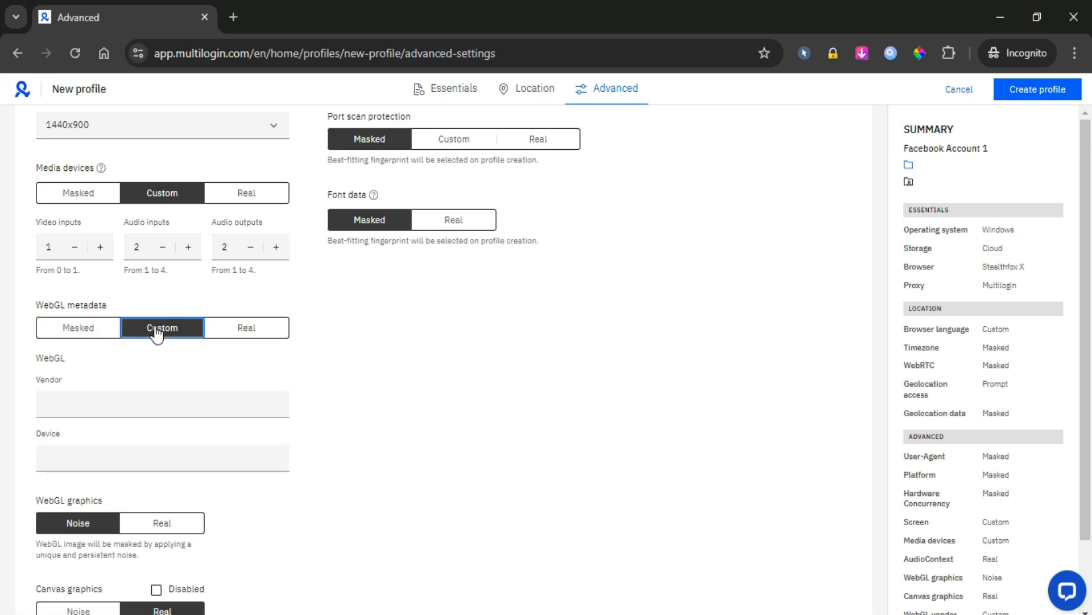
click(241, 333)
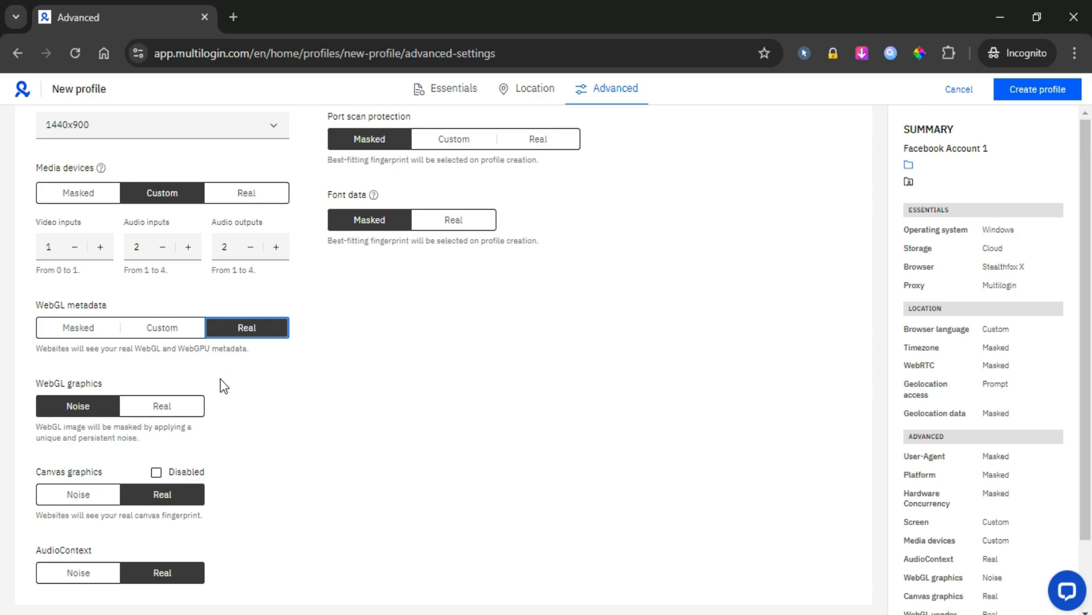
click(163, 406)
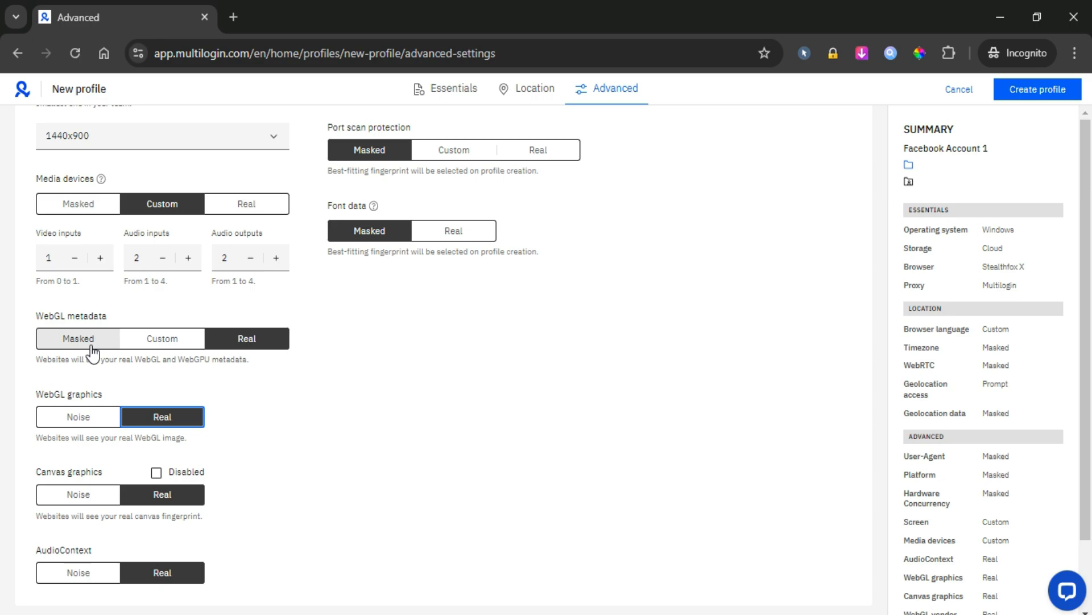
click(91, 342)
click(78, 418)
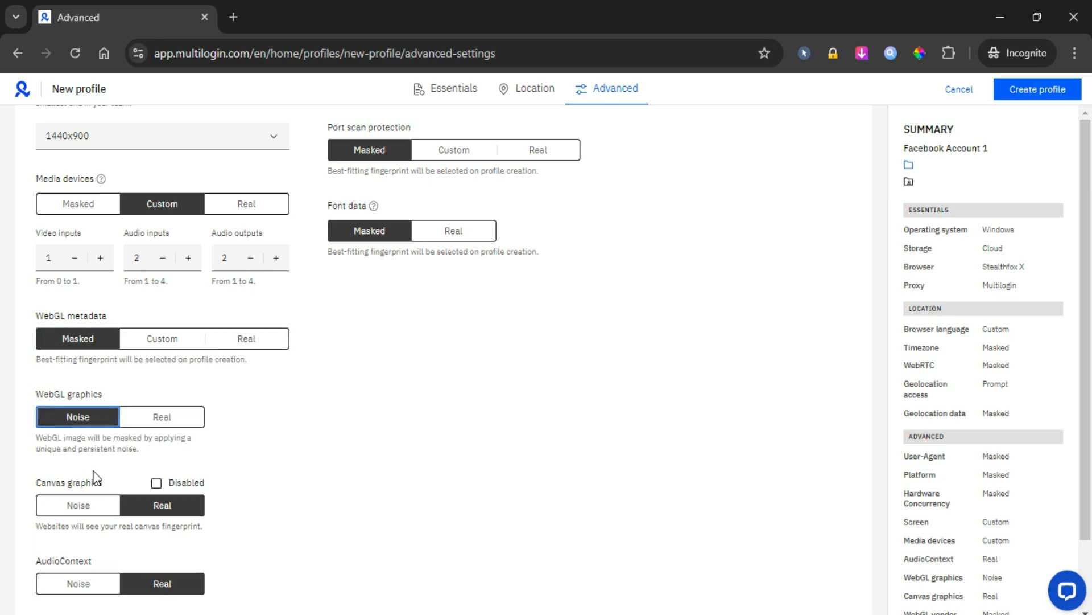
Set canvas graphics to Noise, and switch navigator, port scan protection and font data to Real
scroll(94, 475, down, 1)
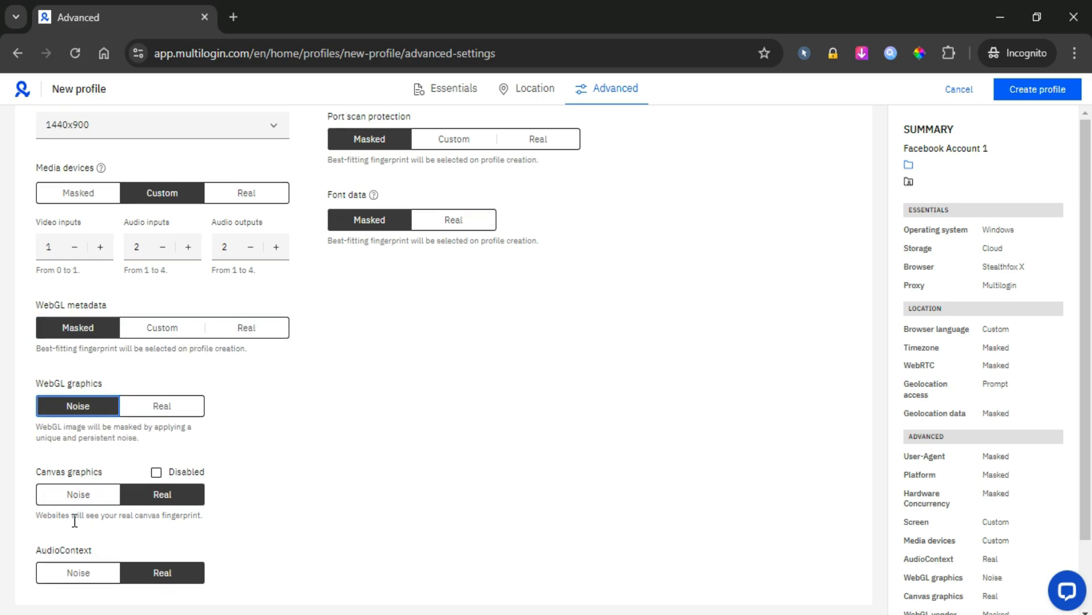
click(74, 503)
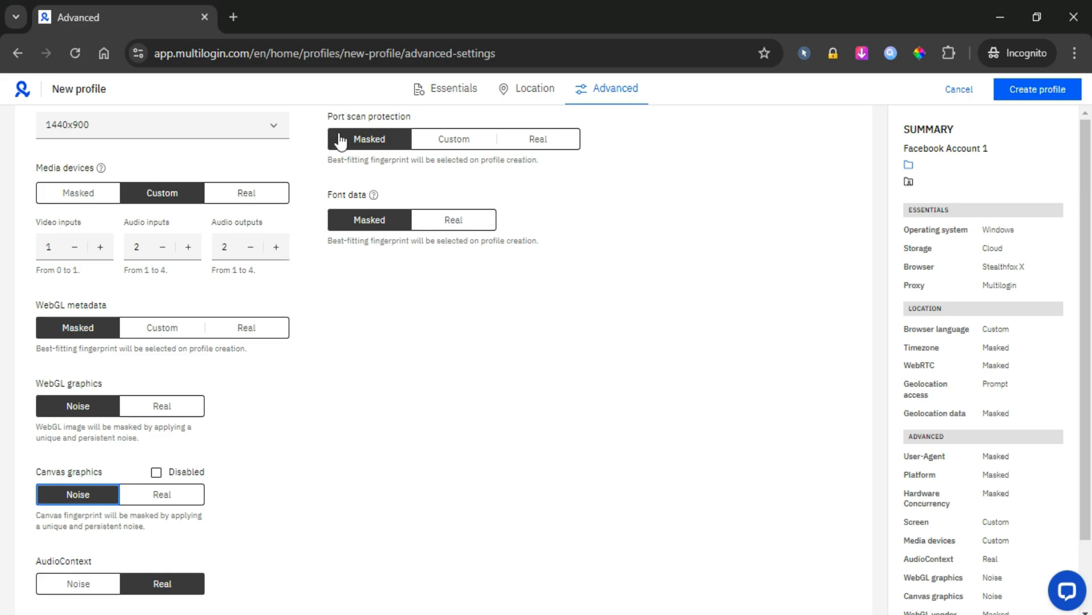
scroll(367, 171, up, 3)
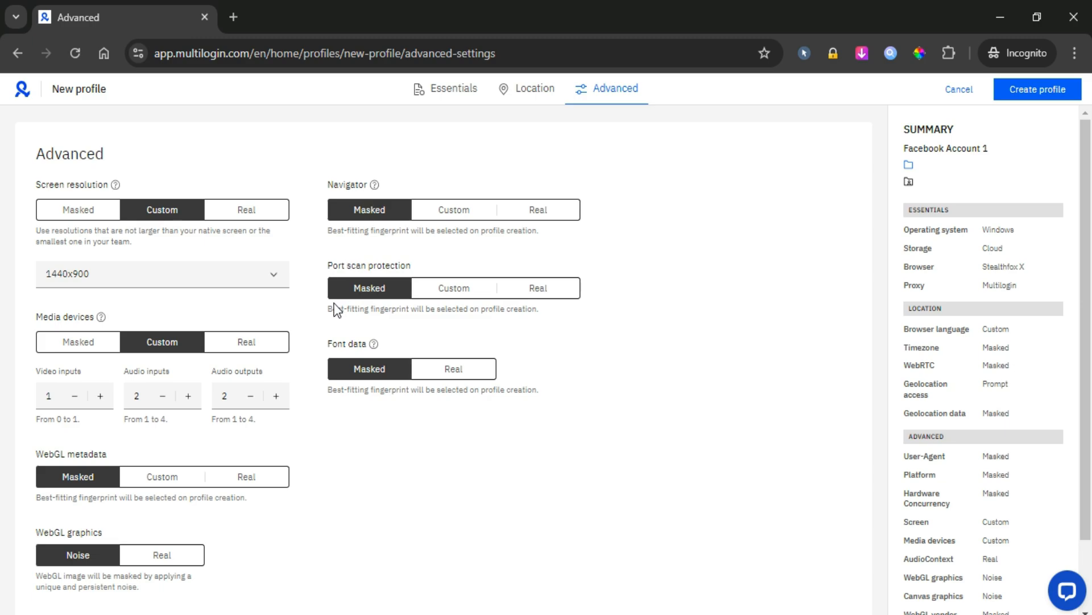
click(524, 221)
click(534, 284)
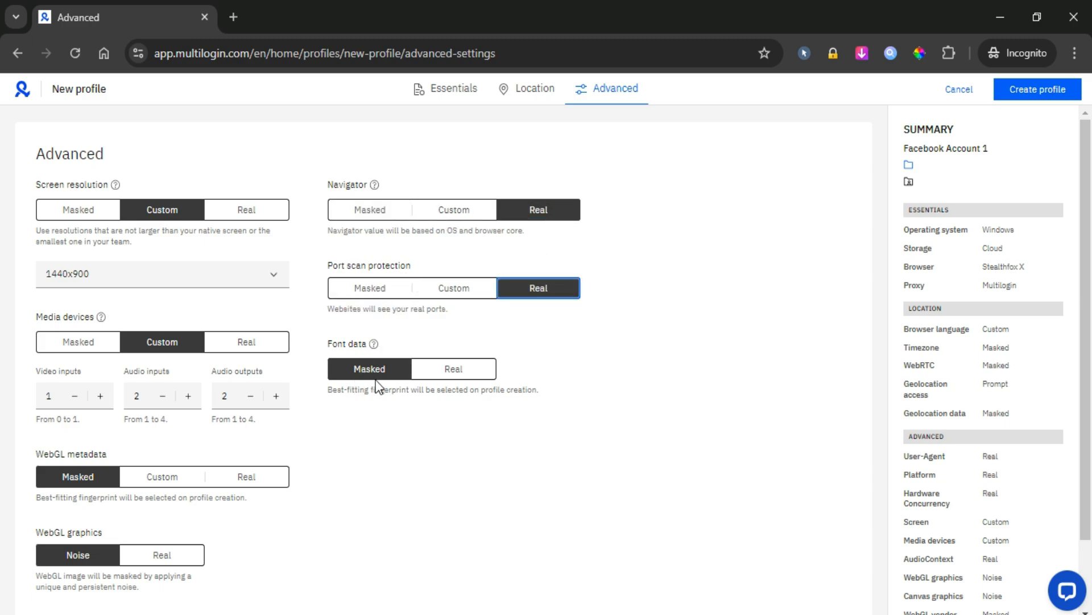
click(432, 371)
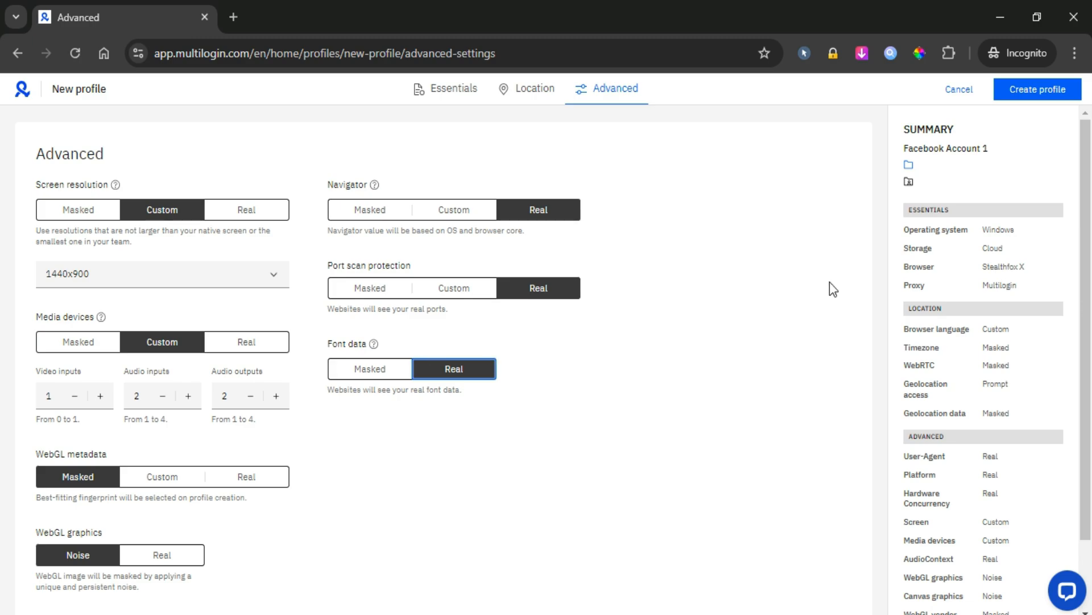
Review the remaining summary entries and create the Facebook Account 1 profile
scroll(994, 517, down, 2)
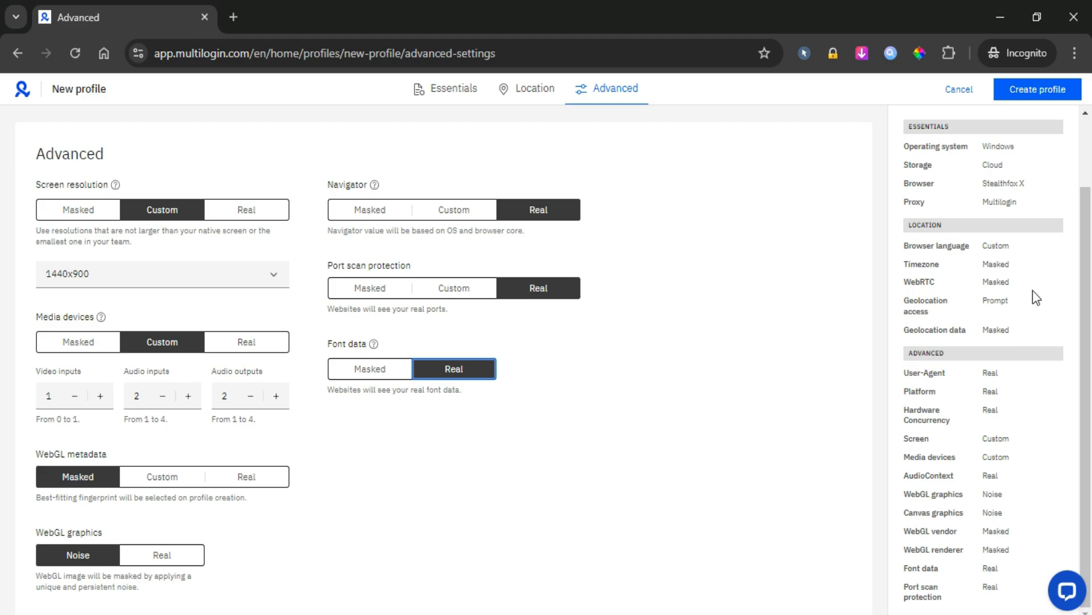
click(1031, 89)
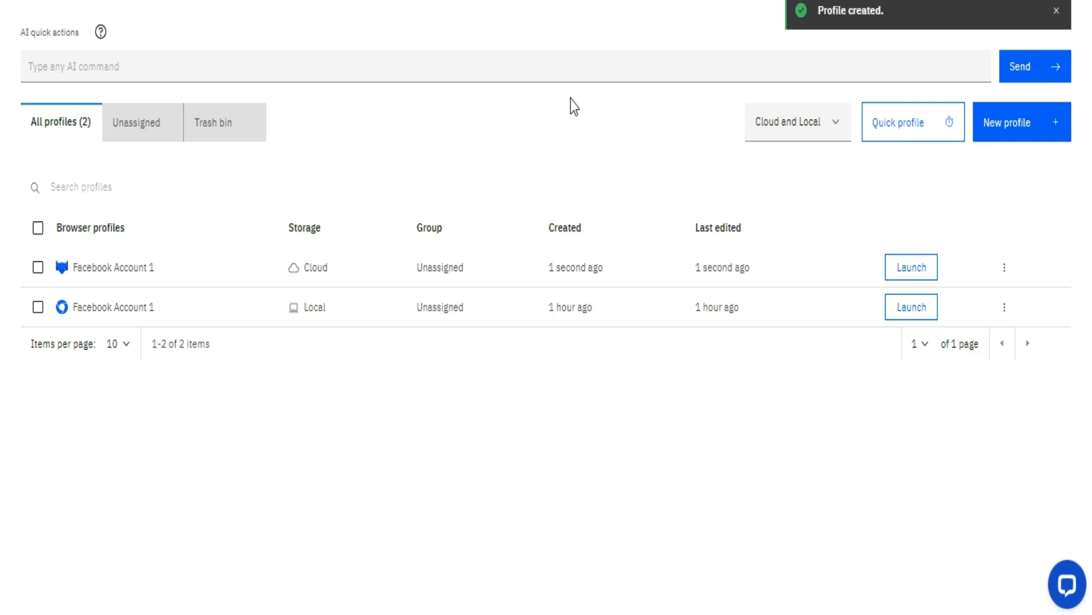
Launch the locally stored Facebook Account 1 profile and look over the ebay.fr homepage in its browser
click(912, 307)
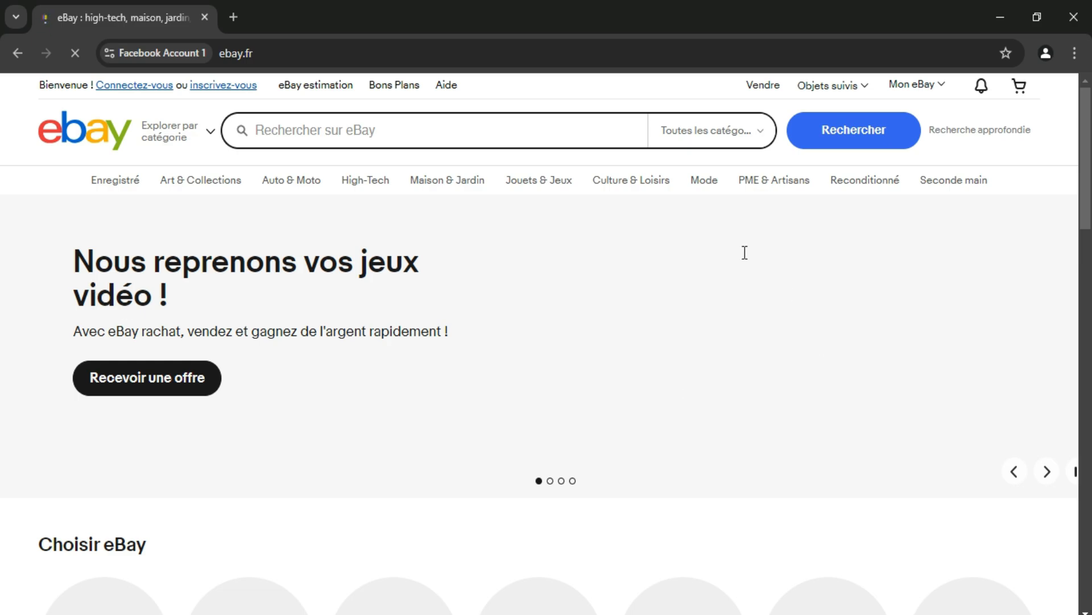
scroll(567, 279, down, 8)
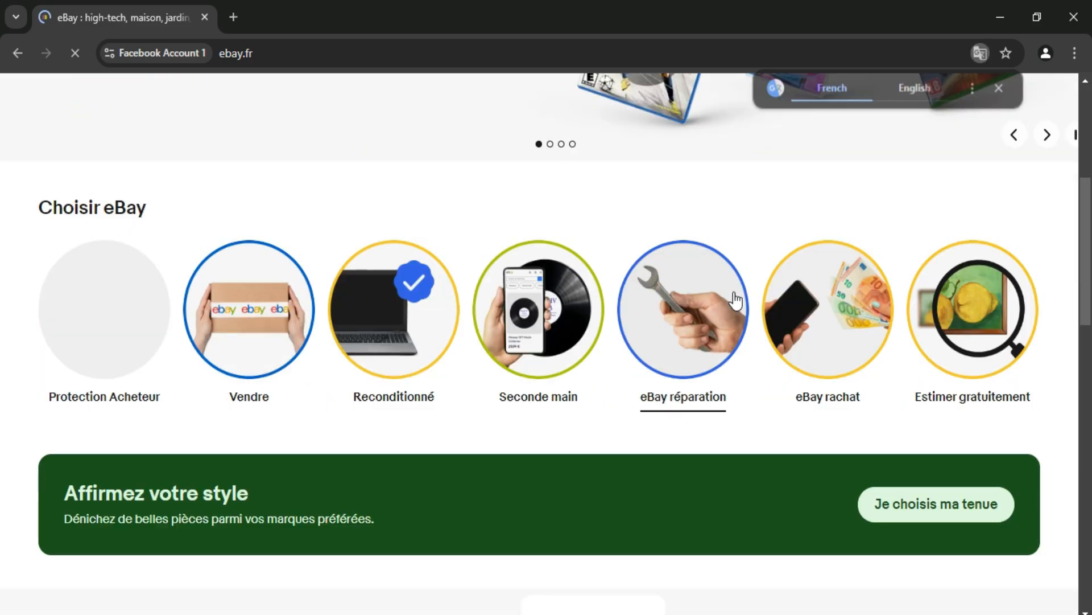
scroll(735, 298, up, 8)
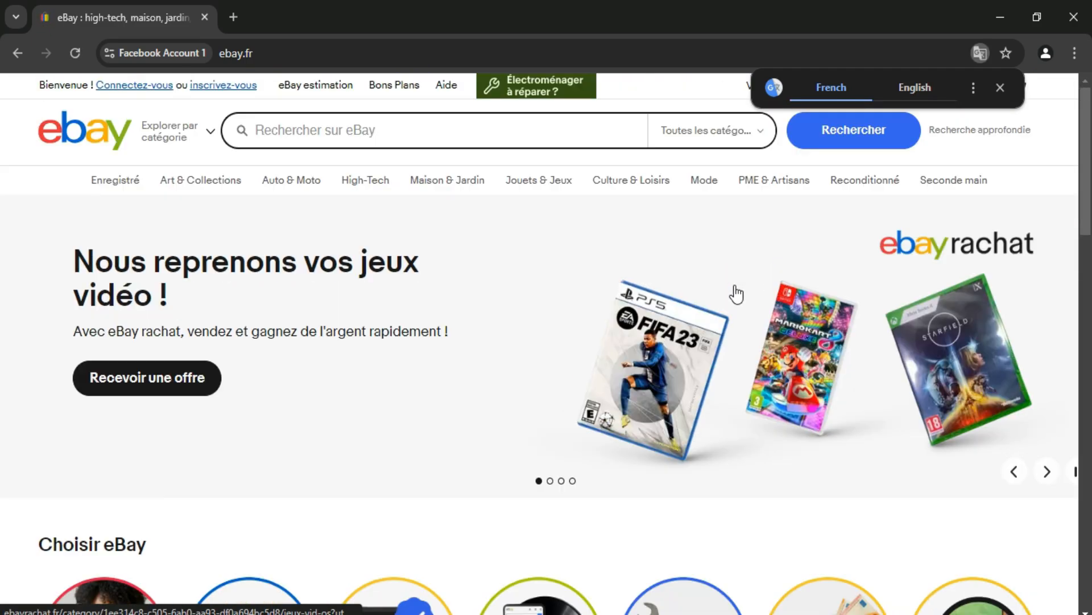